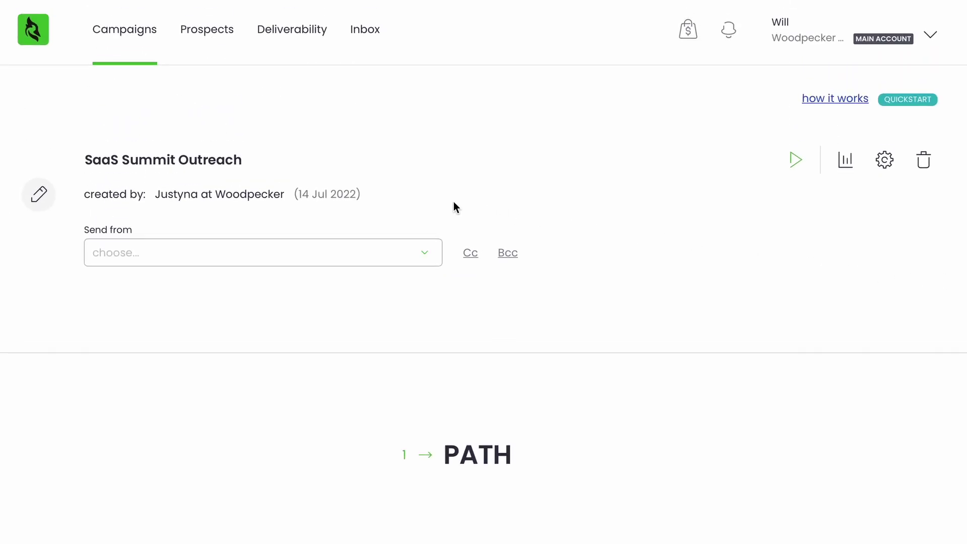
Step: Append ' 2023' to the campaign title so it reads 'SaaS Summit Outreach 2023'
click(272, 166)
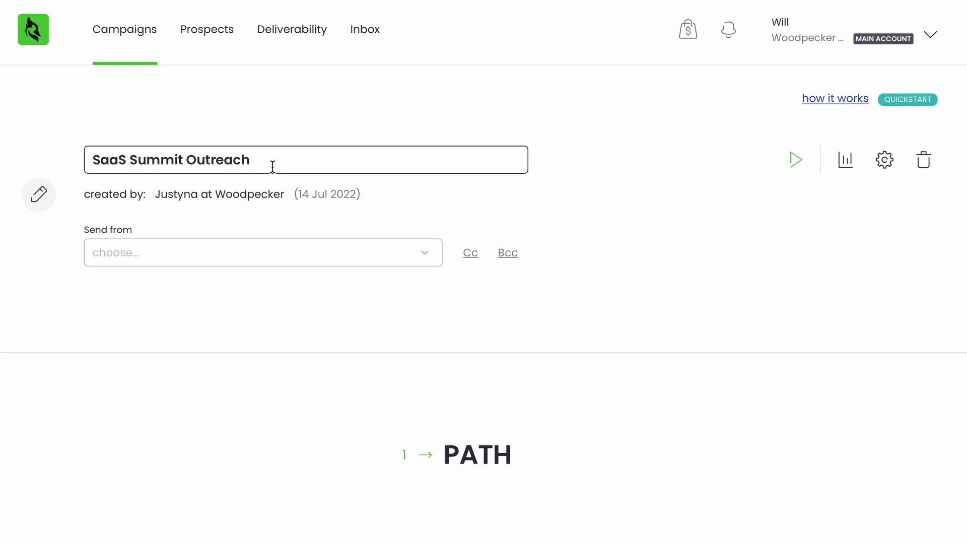
text(2023)
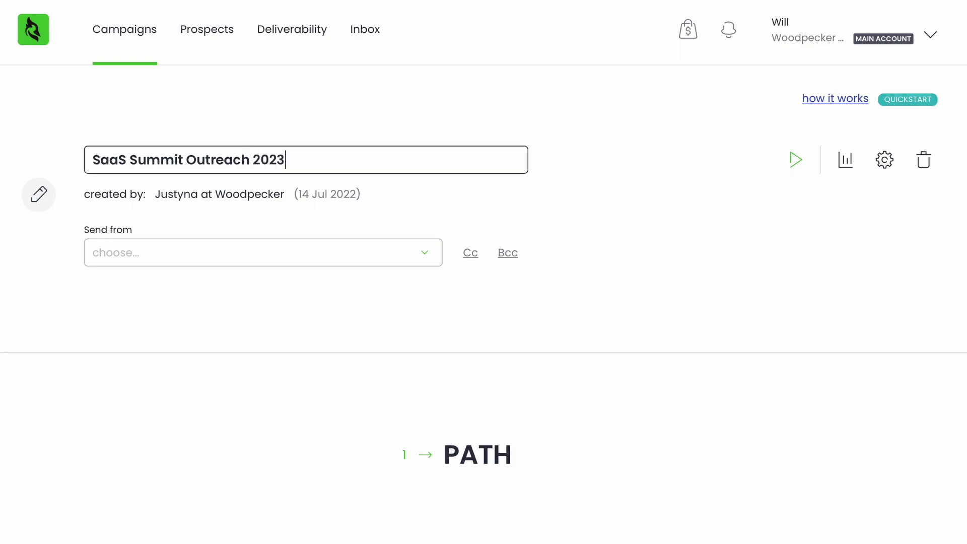
click(562, 170)
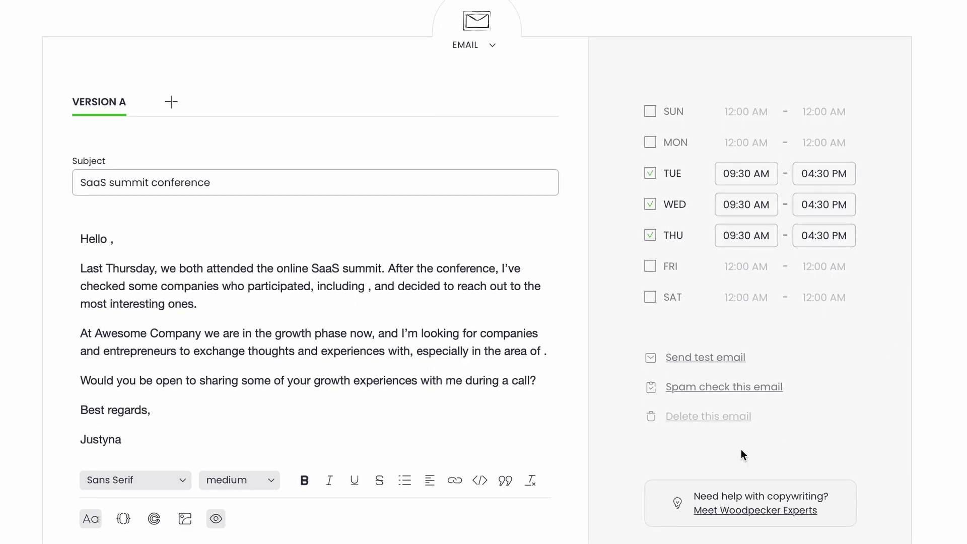
Step: Insert the {{FIRST_NAME}}, {{COMPANY}} and {{SNIPPET_1}} merge tags into the first email's body
click(123, 520)
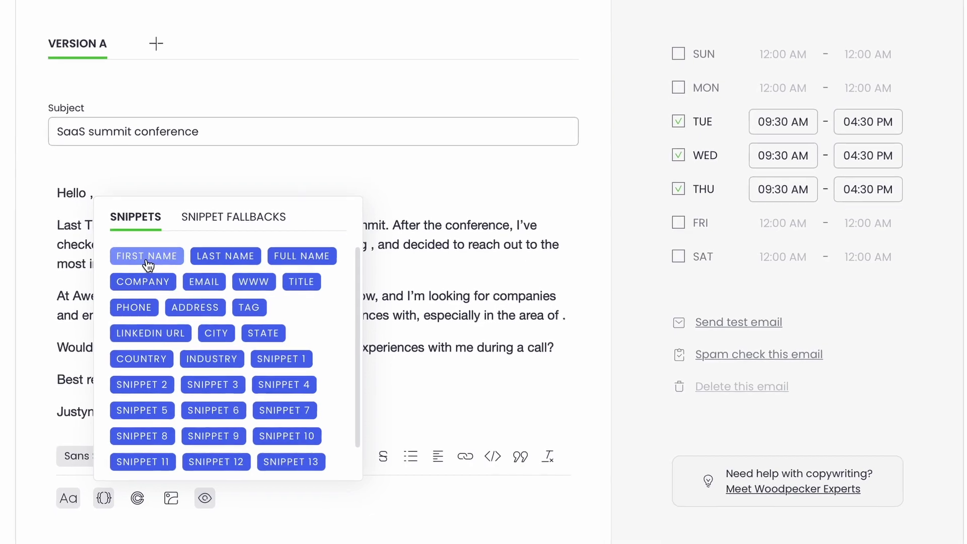
click(146, 258)
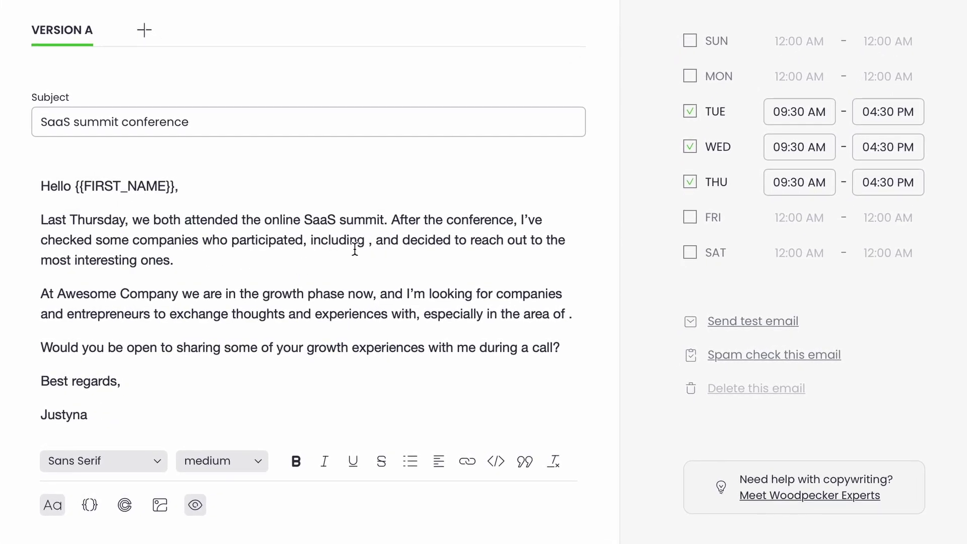
click(369, 240)
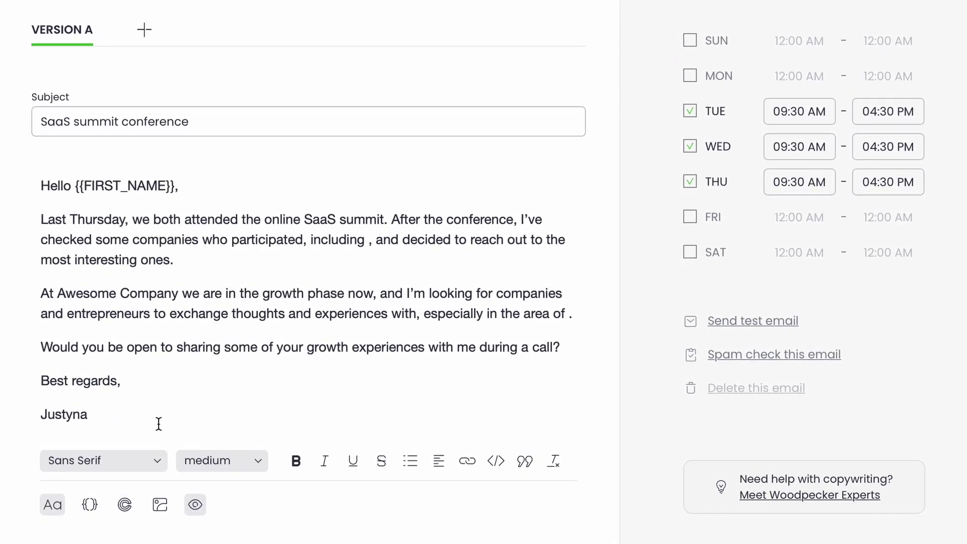
click(90, 504)
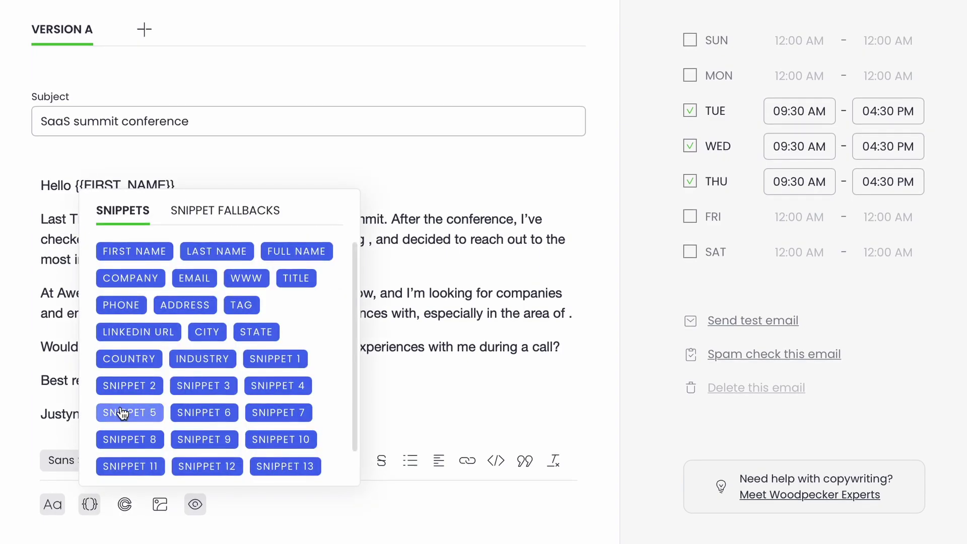
click(129, 279)
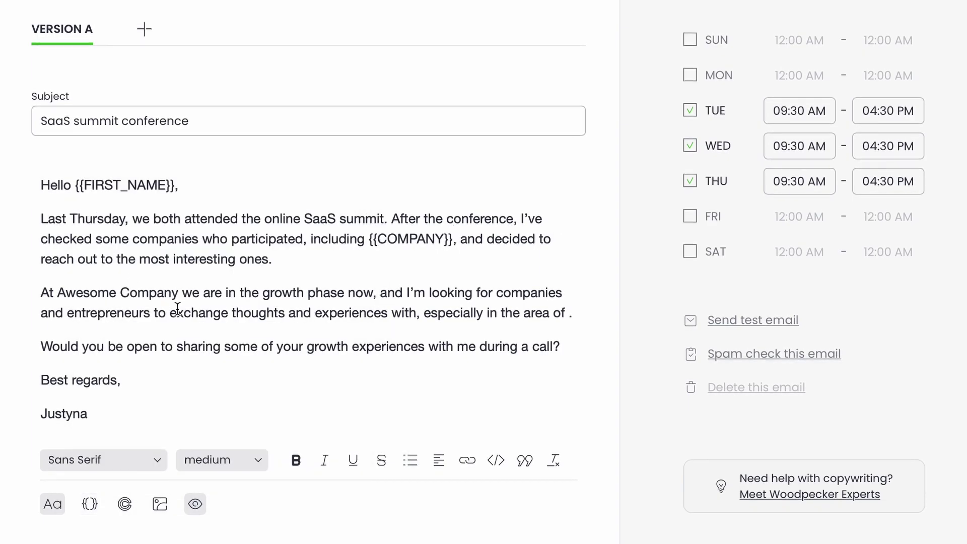
click(569, 317)
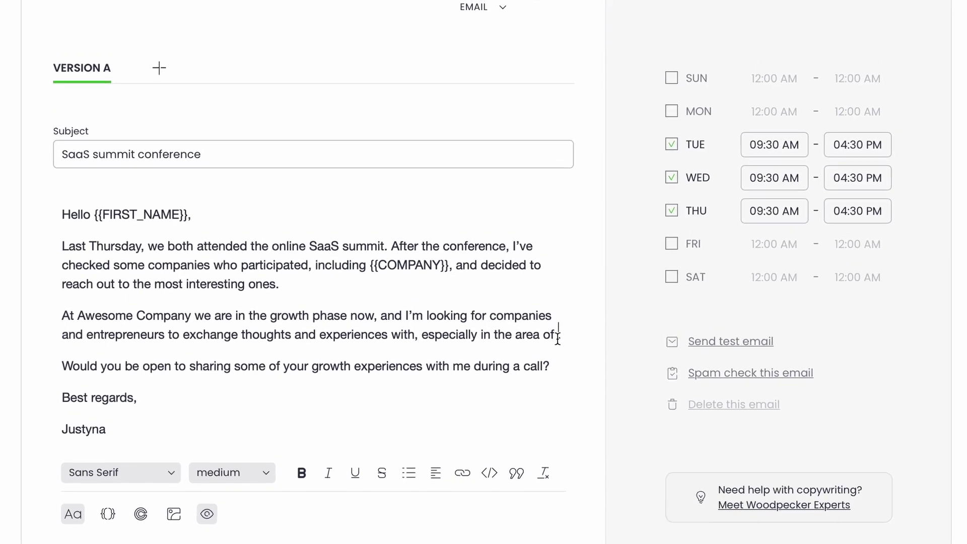
click(108, 513)
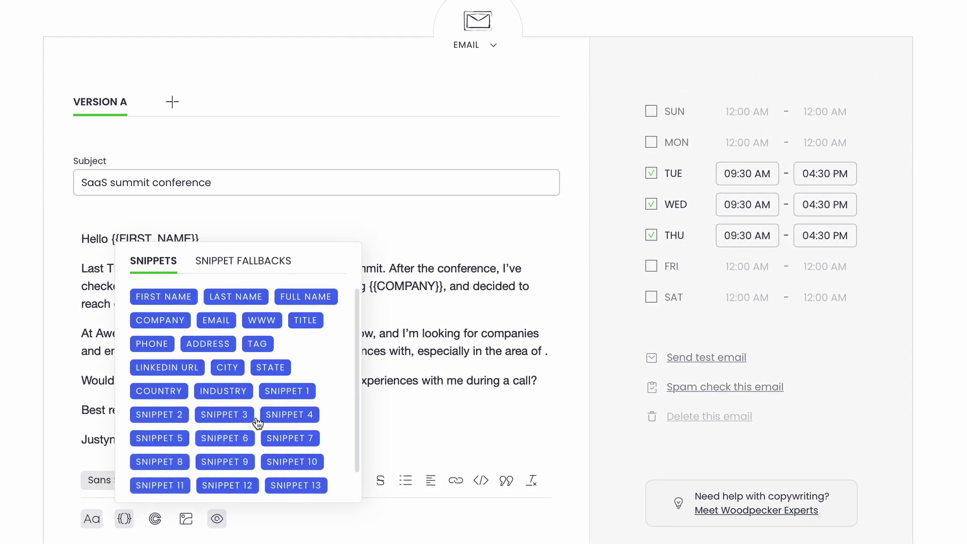
click(287, 391)
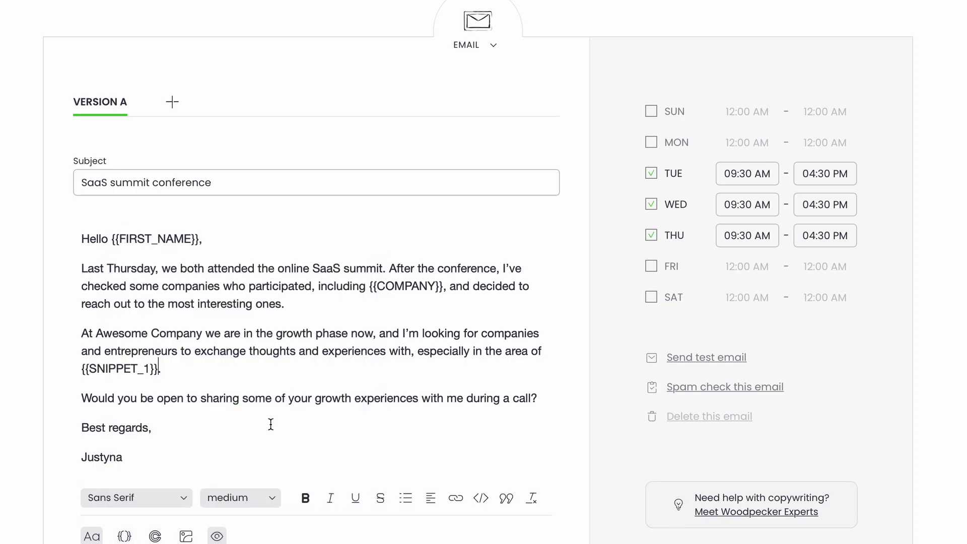
Step: Change the email's closing line from 'Best regards' to 'Regards'
click(218, 457)
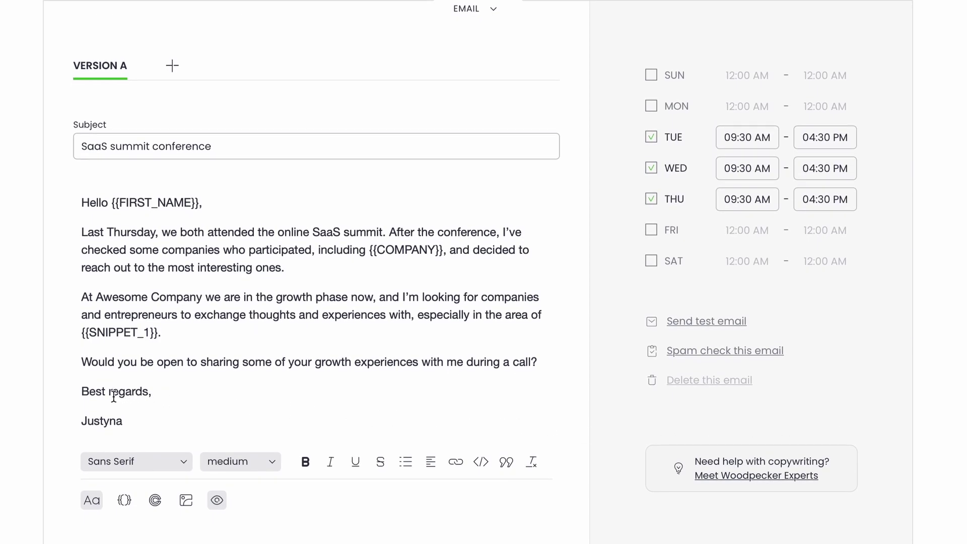
key(BackSpace)
key(BackSpace)
key(BackSpace)
key(BackSpace)
key(BackSpace)
key(BackSpace)
text(R)
click(455, 465)
click(185, 501)
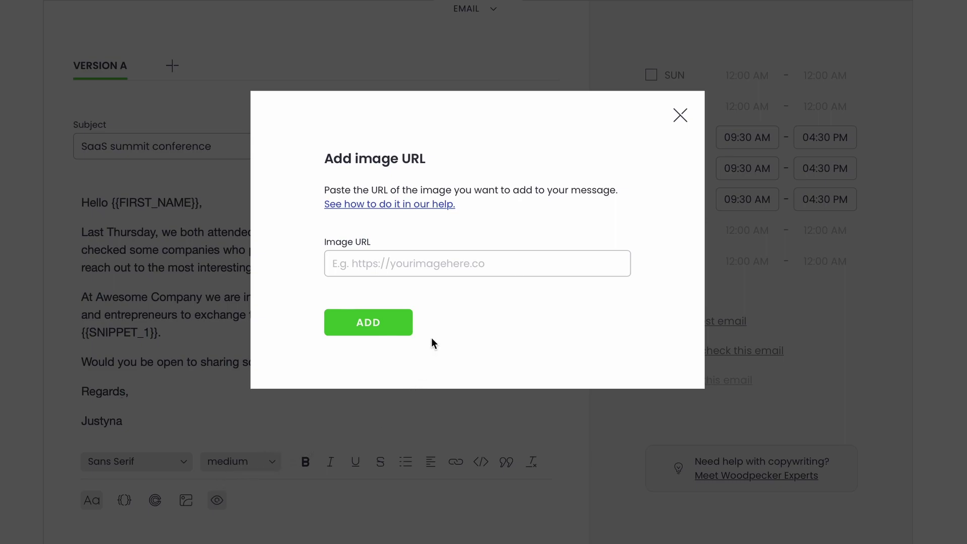
click(433, 267)
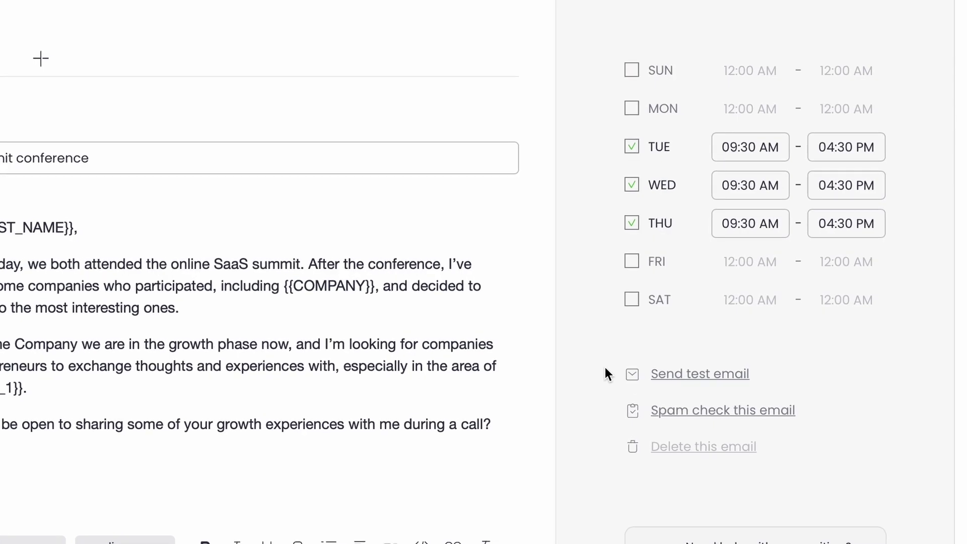
Step: Tick SAT in the first email's sending schedule to enable Saturday sending
click(622, 304)
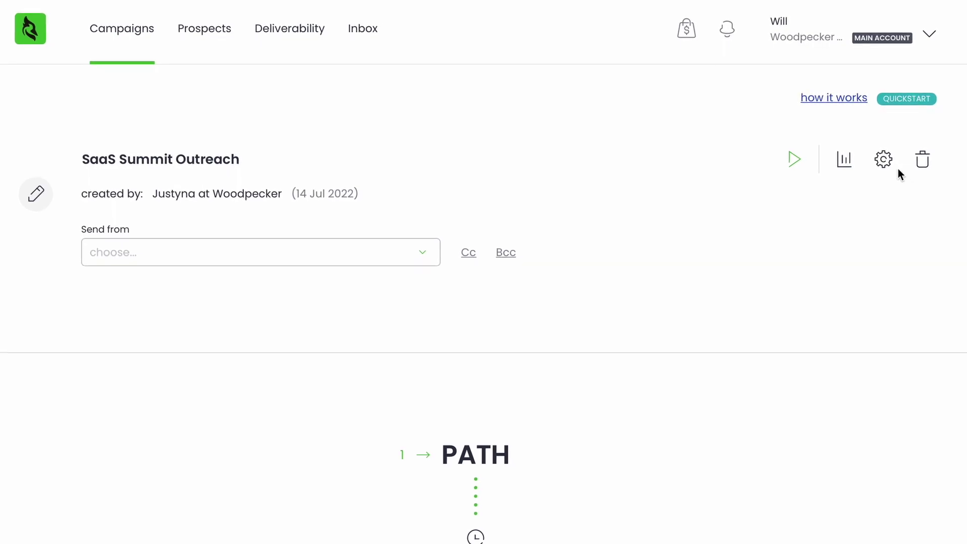
Step: Review the campaign settings: Europe/Warsaw timezone, prospect timezone, and the 50-per-day limit help
click(896, 163)
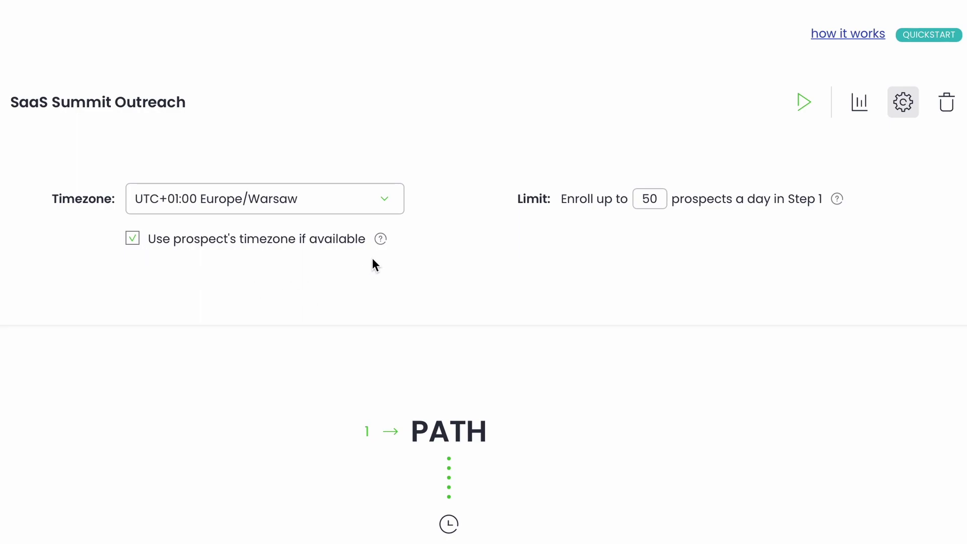
mouse_move(381, 244)
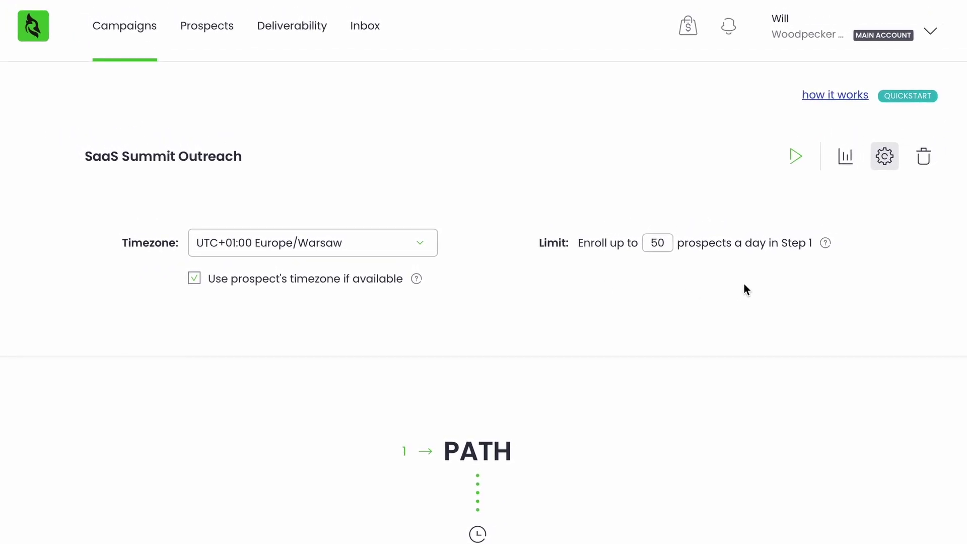
mouse_move(825, 248)
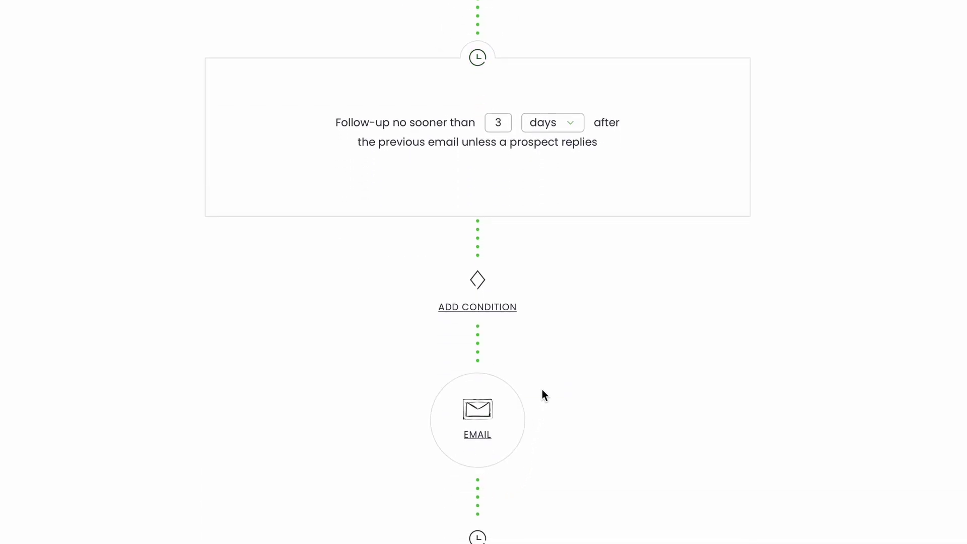
Step: Change the follow-up delay from 3 to 2 days and open the follow-up email
click(565, 128)
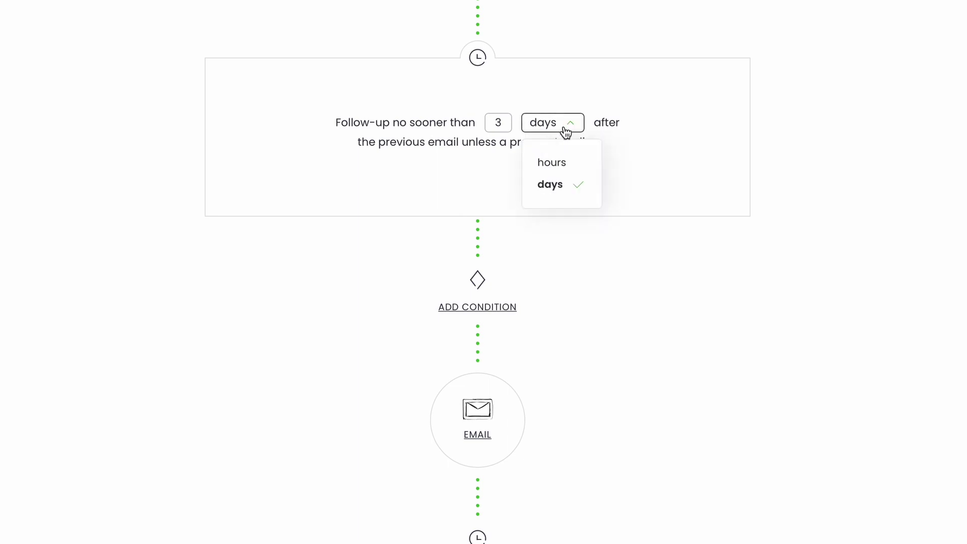
click(565, 129)
click(504, 123)
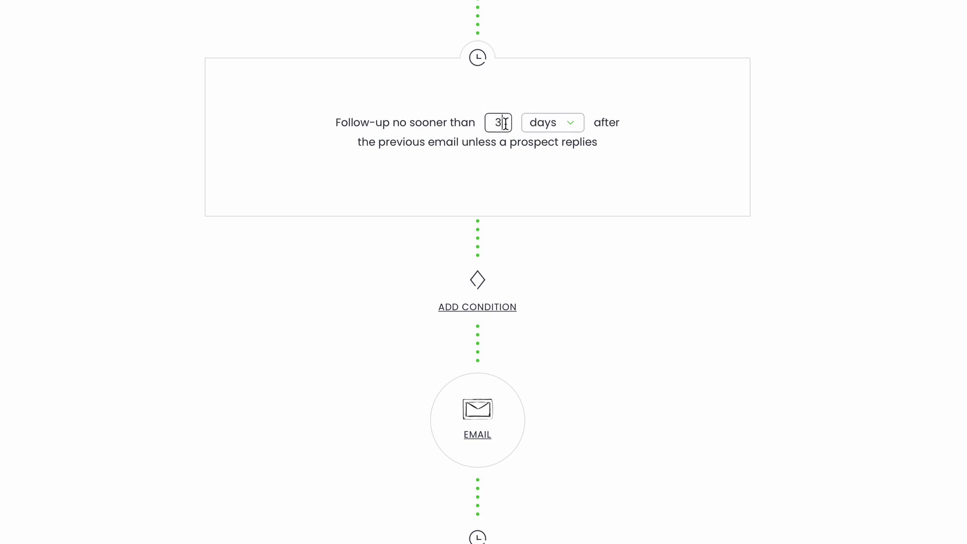
key(BackSpace)
text(2)
click(681, 170)
click(503, 386)
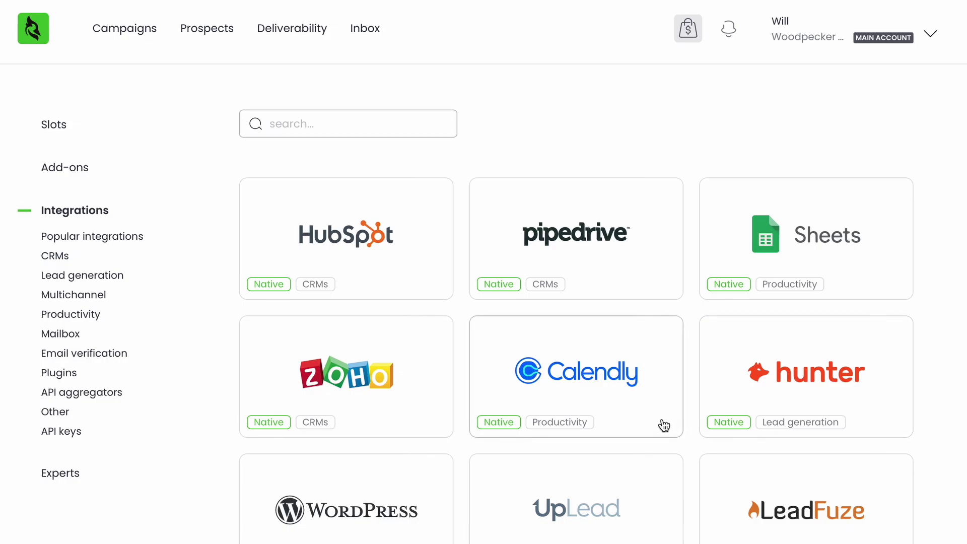
Step: Open the Calendly integration's details page
click(642, 404)
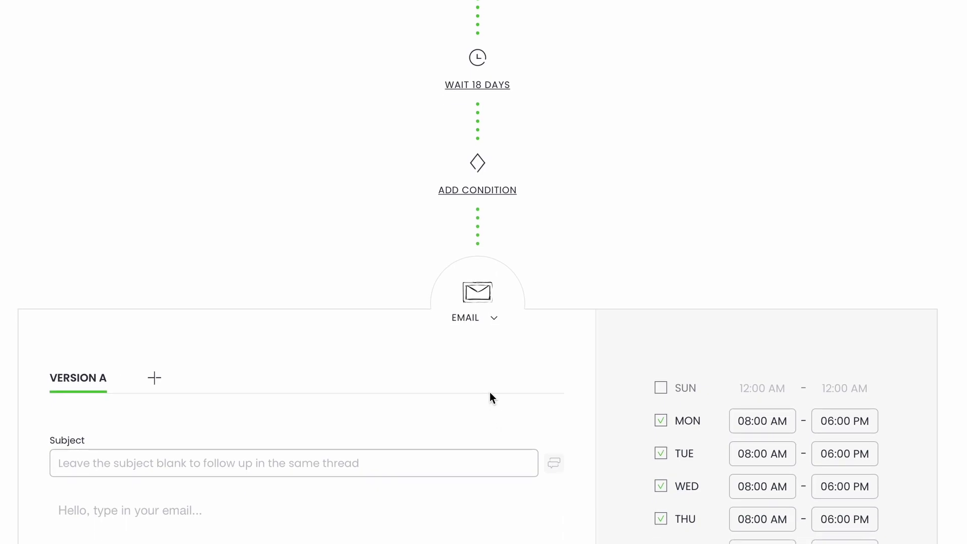
Step: Turn the step into a manual task named 'Invite the prospect on LinkedIn'
click(486, 325)
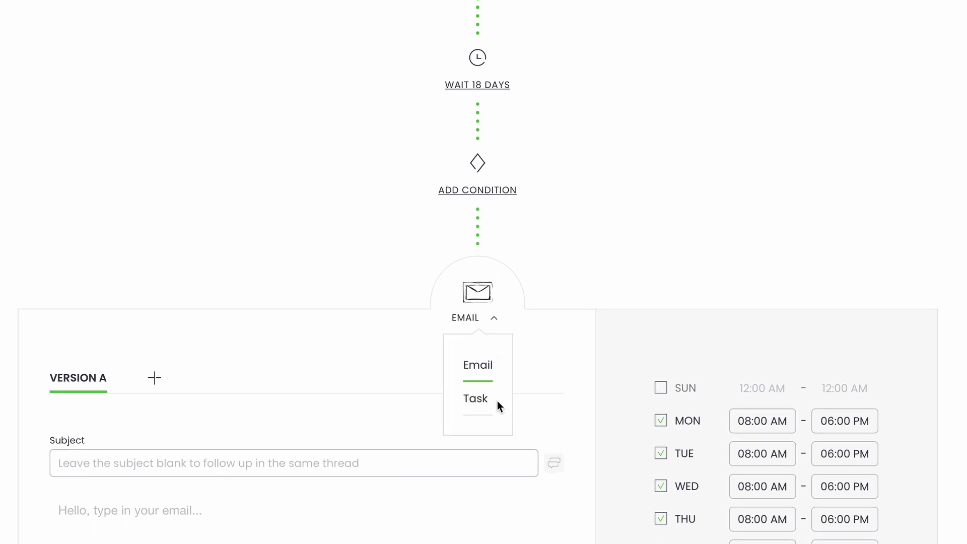
click(486, 411)
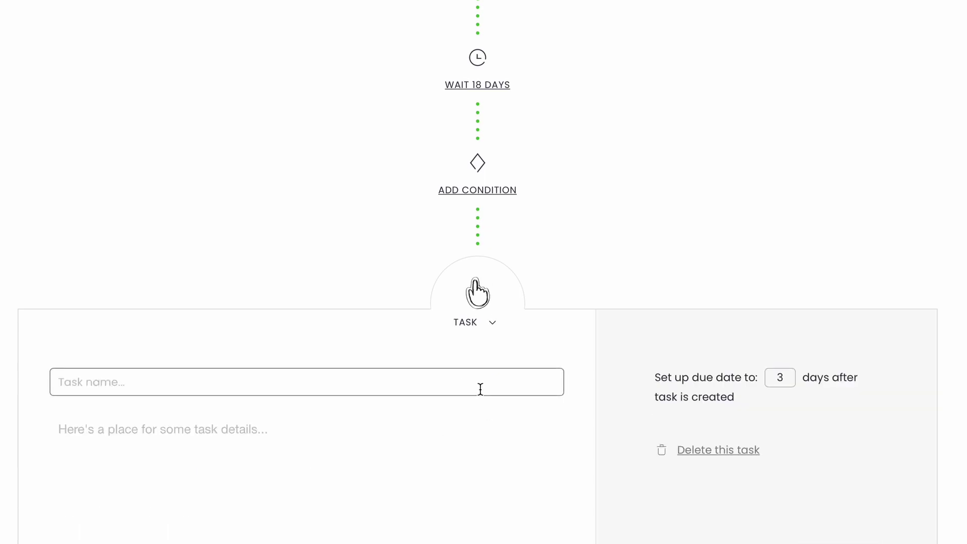
click(479, 388)
text(Invite)
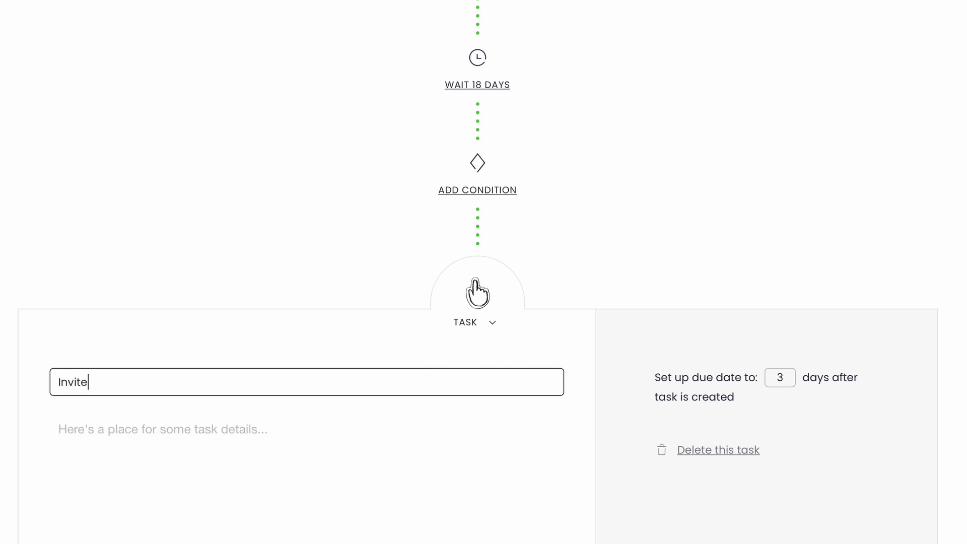
text( the prospect on LinkedIn)
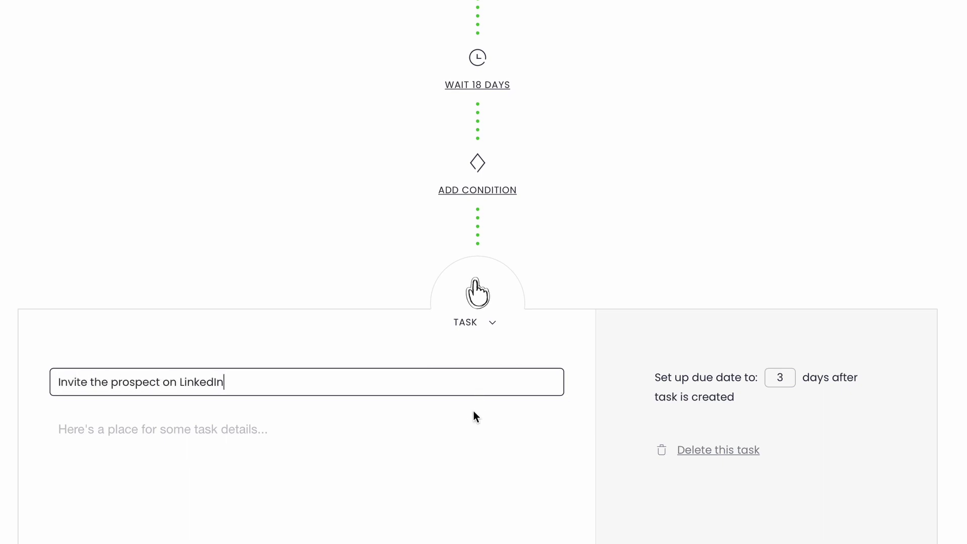
Step: Add the {{LINKEDIN_URL}} snippet to the task details
click(265, 429)
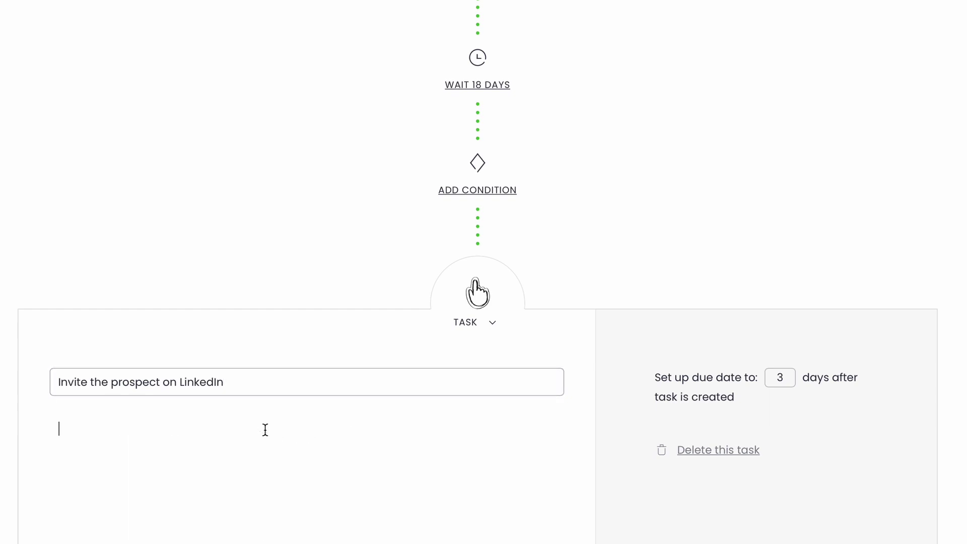
scroll(265, 429, down, 4)
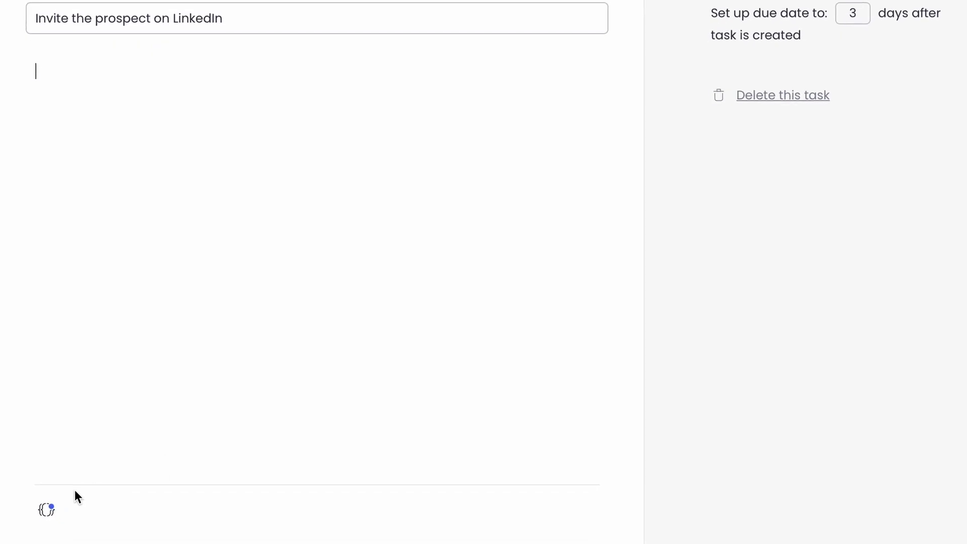
click(53, 507)
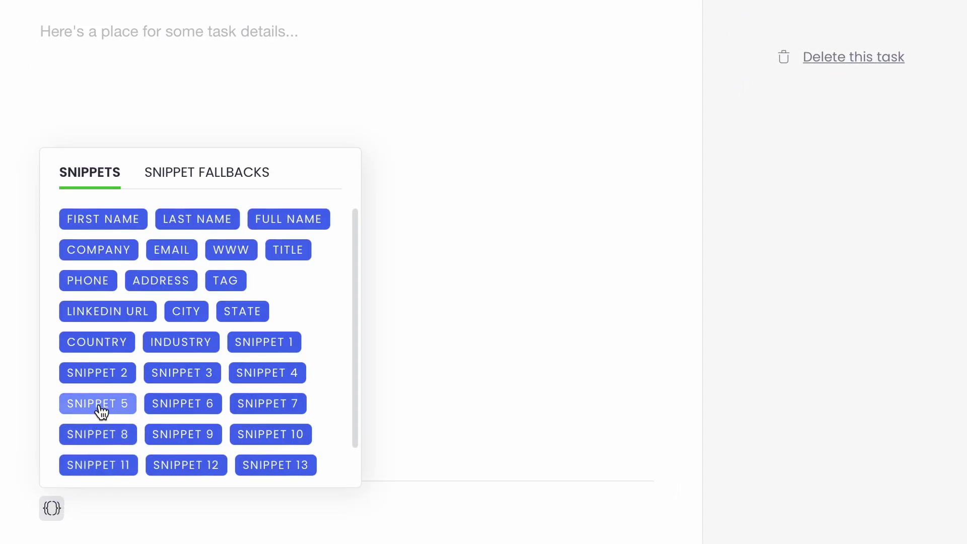
click(120, 315)
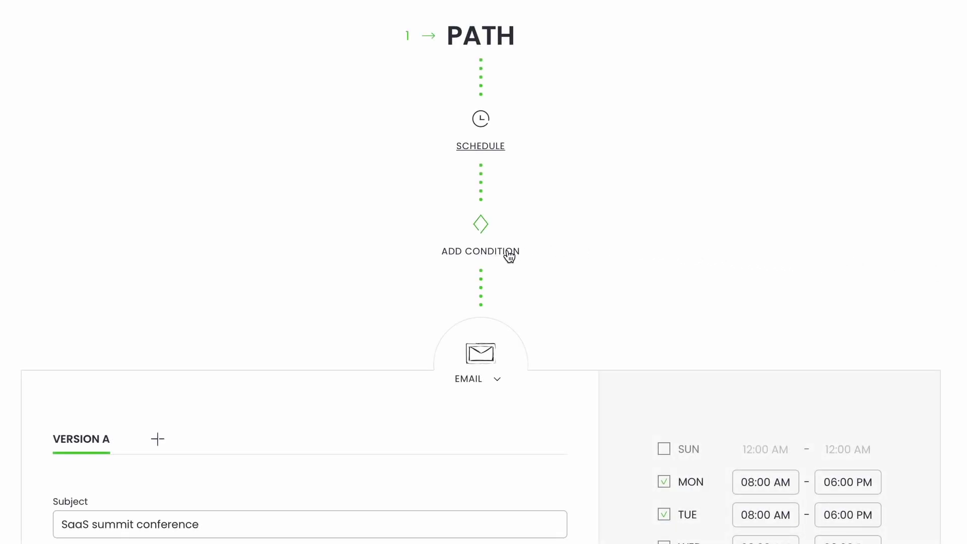
Step: Add a condition after the schedule checking whether the prospect's Email is not empty
click(508, 256)
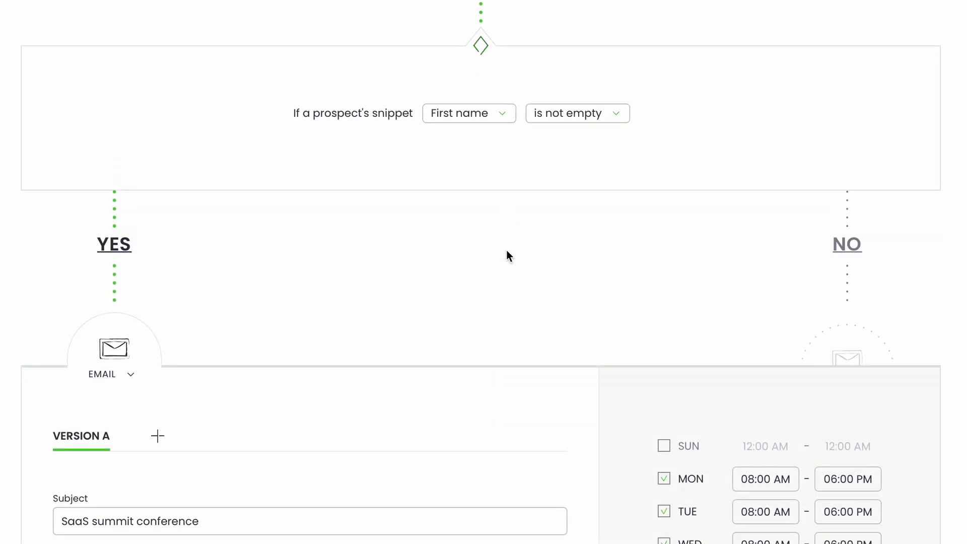
click(501, 120)
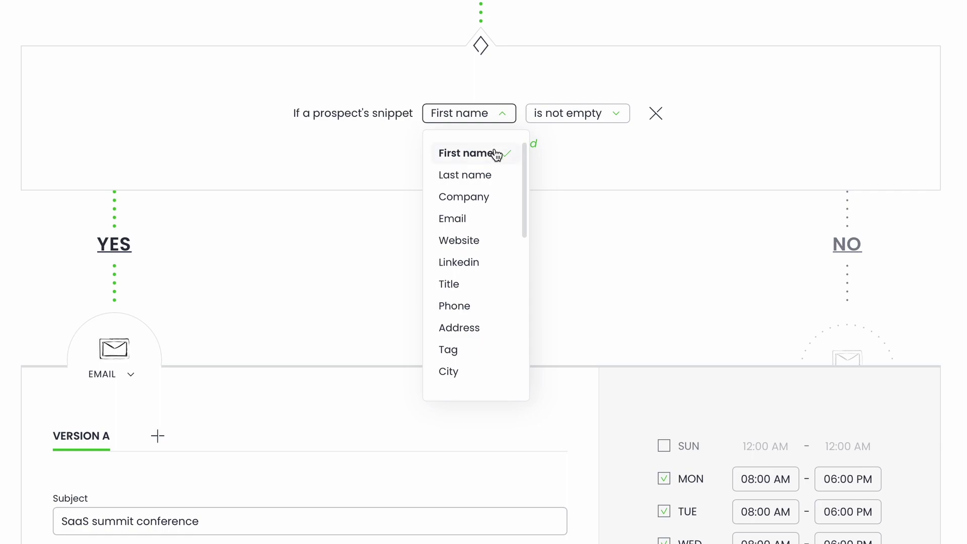
click(488, 218)
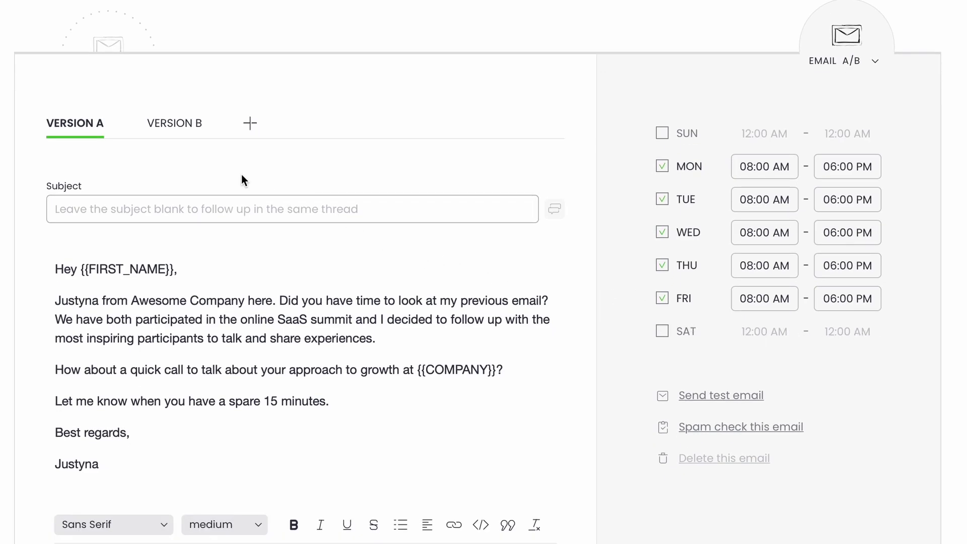
Step: Switch to the email's Version B to review it
click(186, 141)
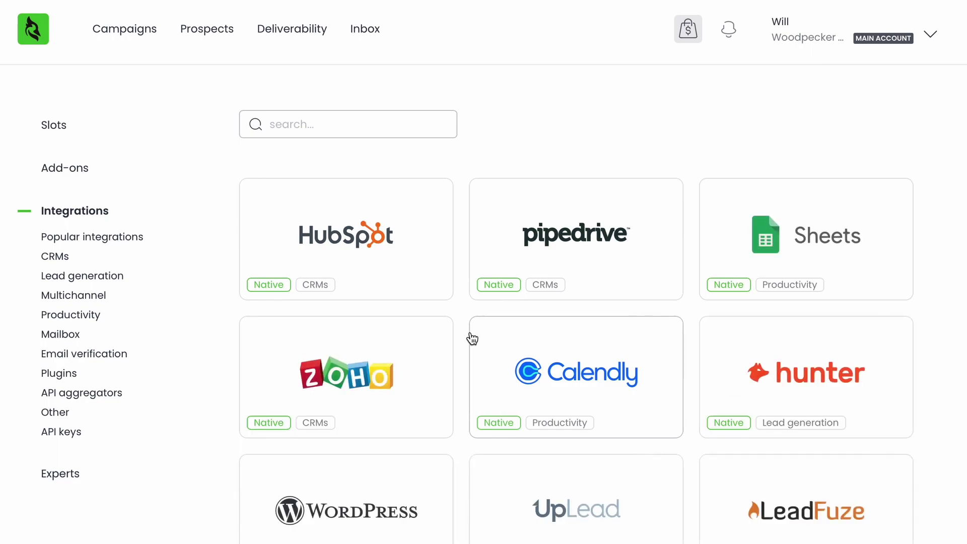
Step: Filter the integrations by Lead generation, then by Productivity
click(136, 283)
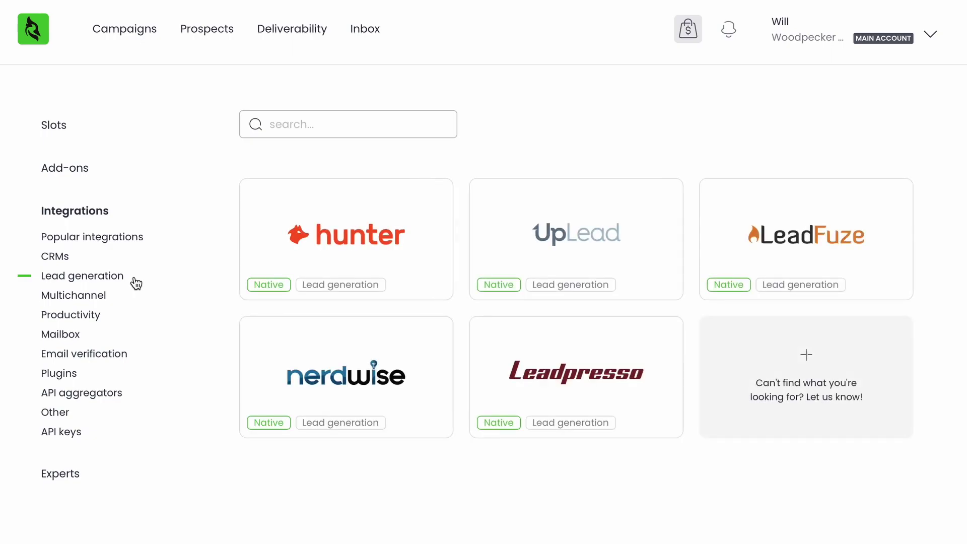
click(123, 317)
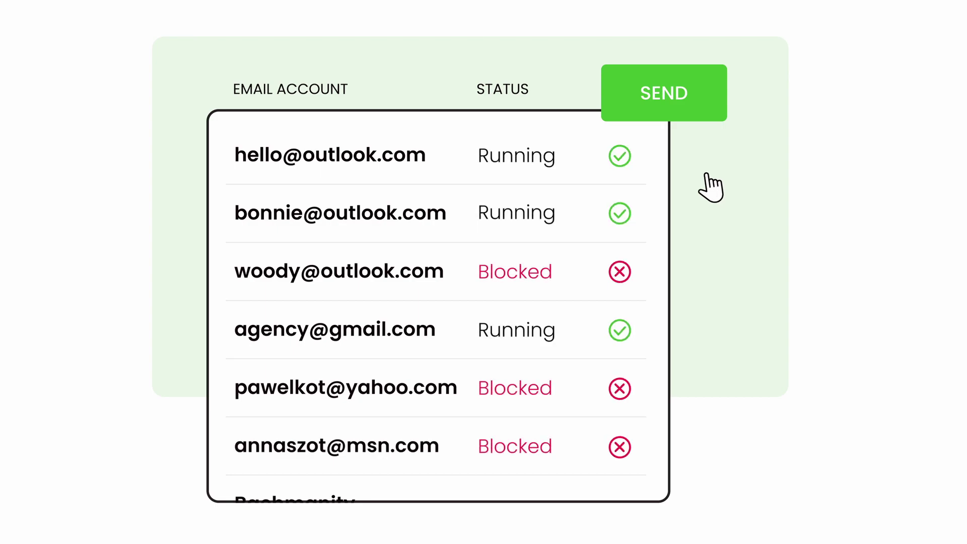
Step: Go back to the campaign editor to see the Path, Prospects (3) and Summary stages
click(693, 105)
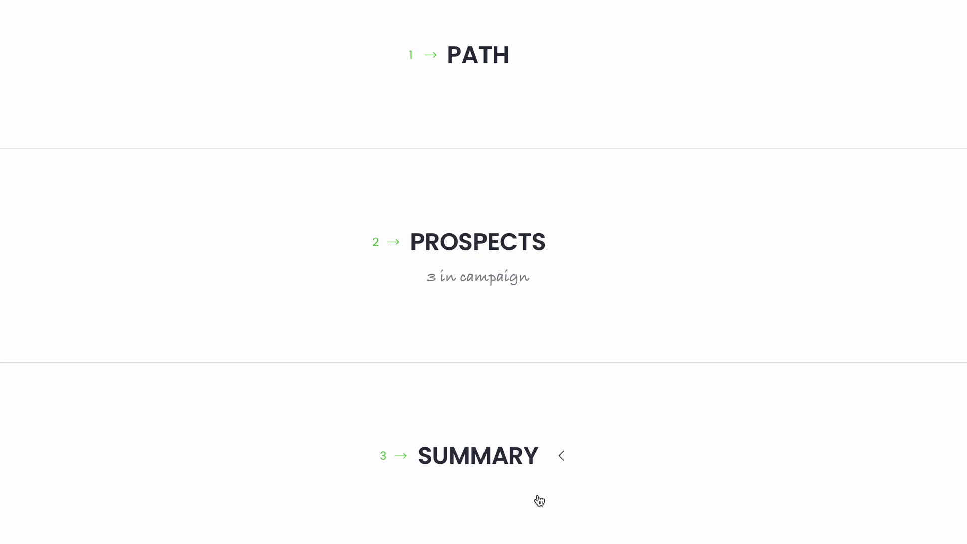
Step: Expand the summary (5 emails with A/B test, 1 manual task, 3 prospects) and preview Step 1
click(513, 469)
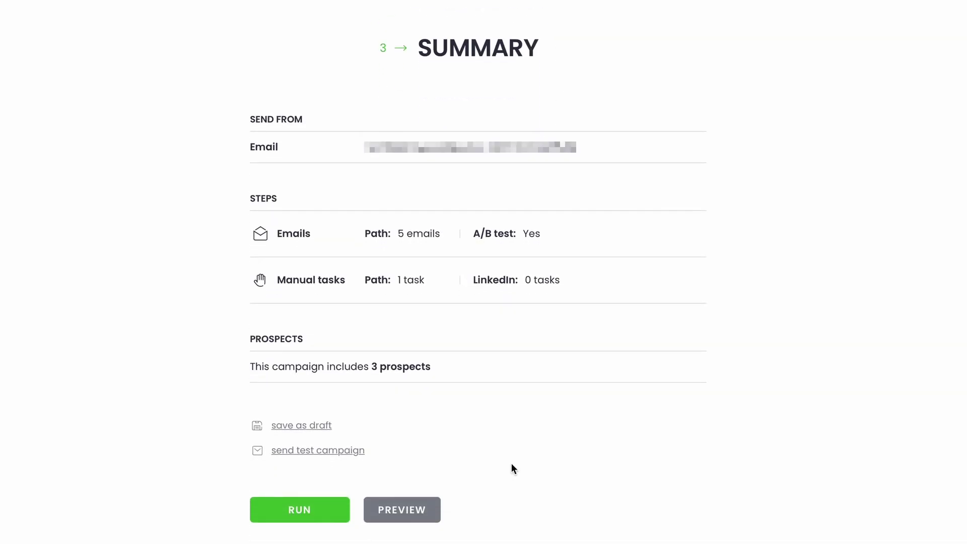
click(437, 510)
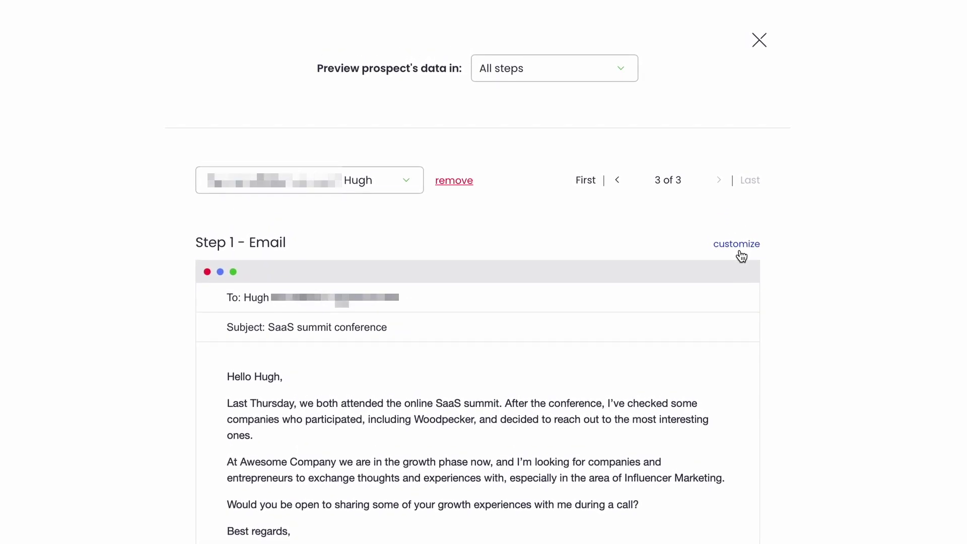
click(735, 245)
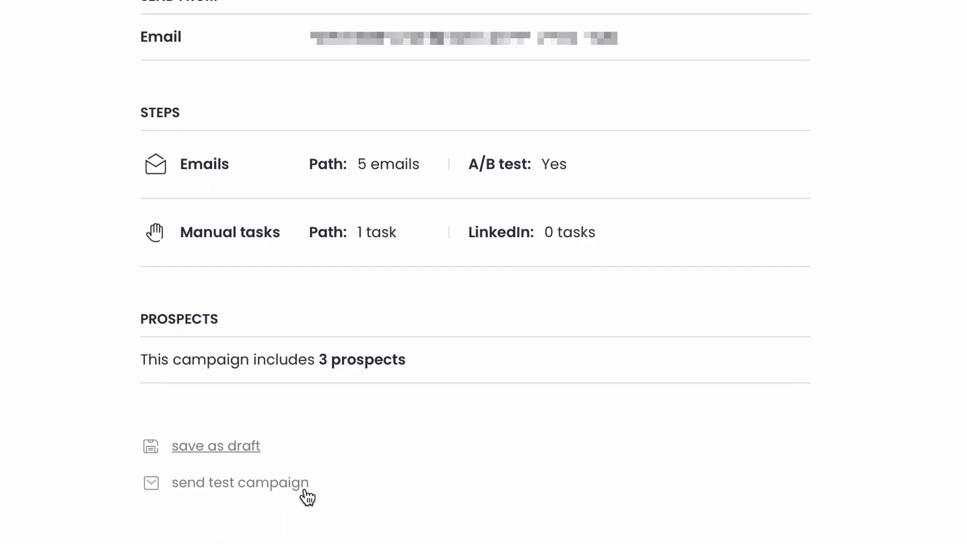
Step: Open the send-test-campaign form, then return to the top of Path 1
click(302, 492)
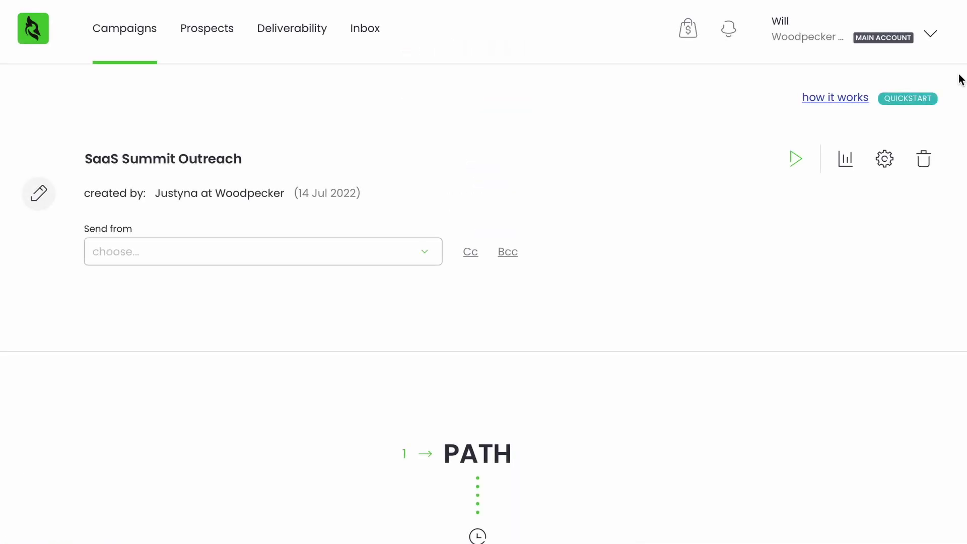
Step: Visit Education from the account menu, then open the help chat panel
click(935, 46)
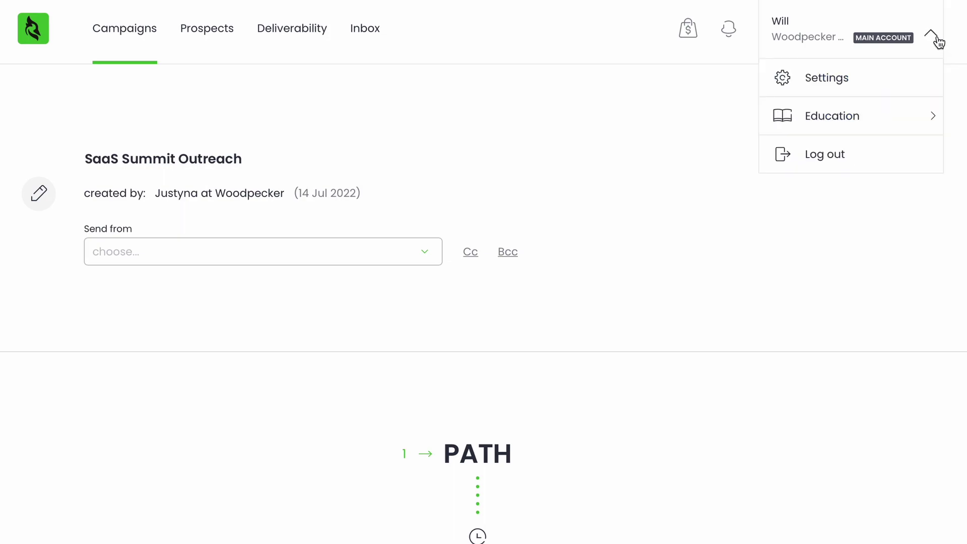
click(921, 116)
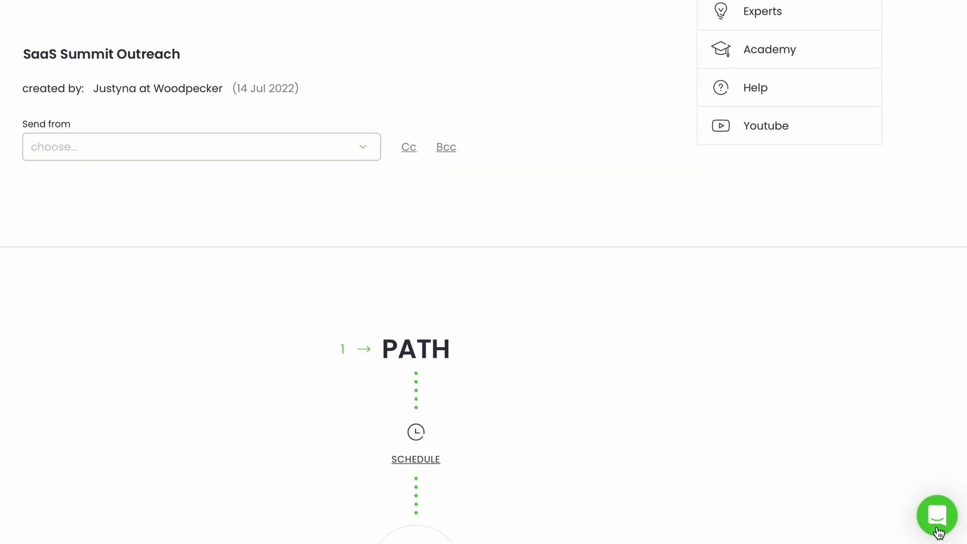
click(937, 516)
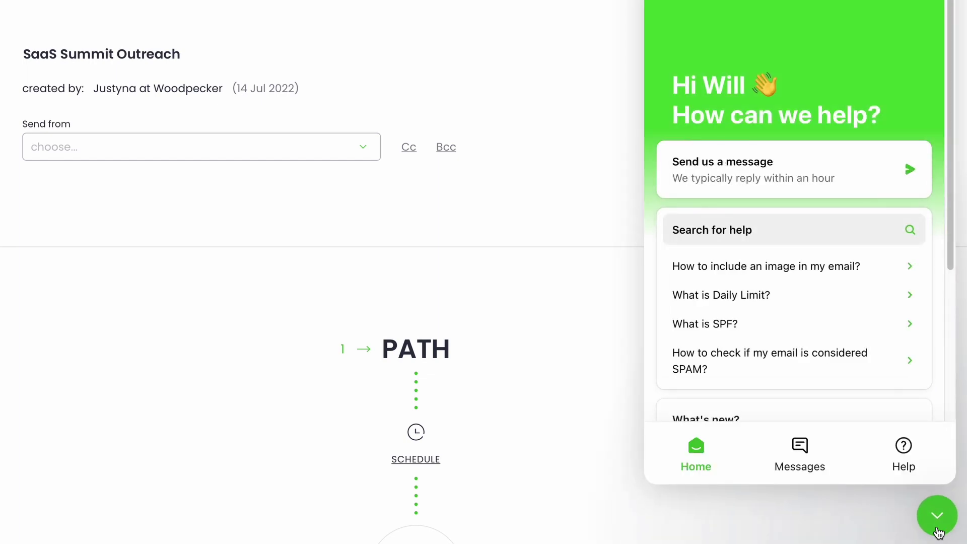